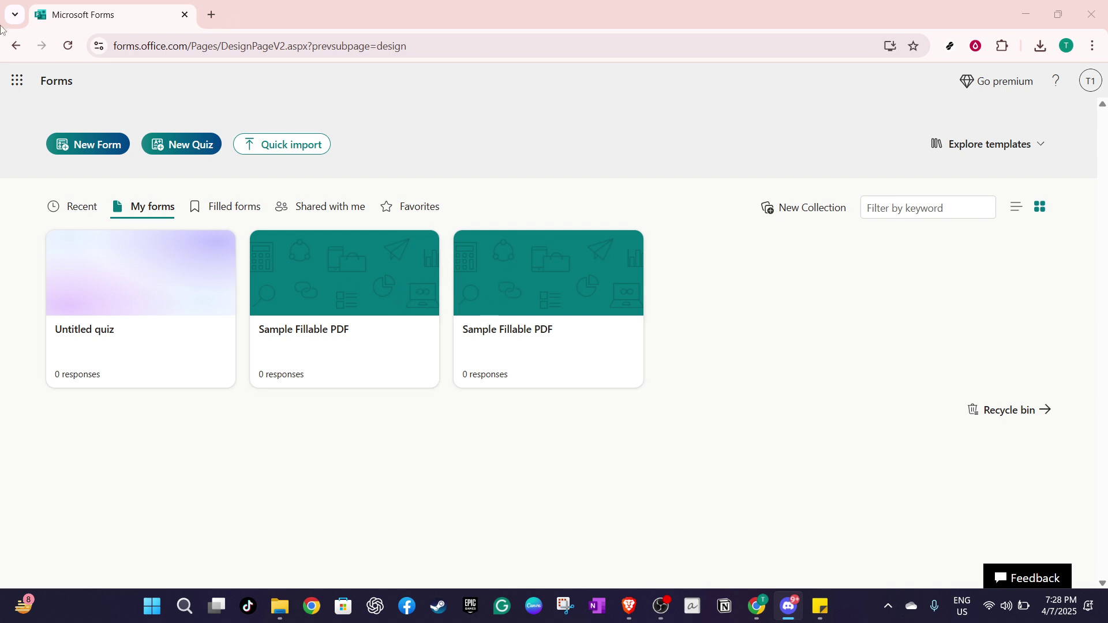
# Create a new blank untitled form in its own tab
pyautogui.click(122, 46)
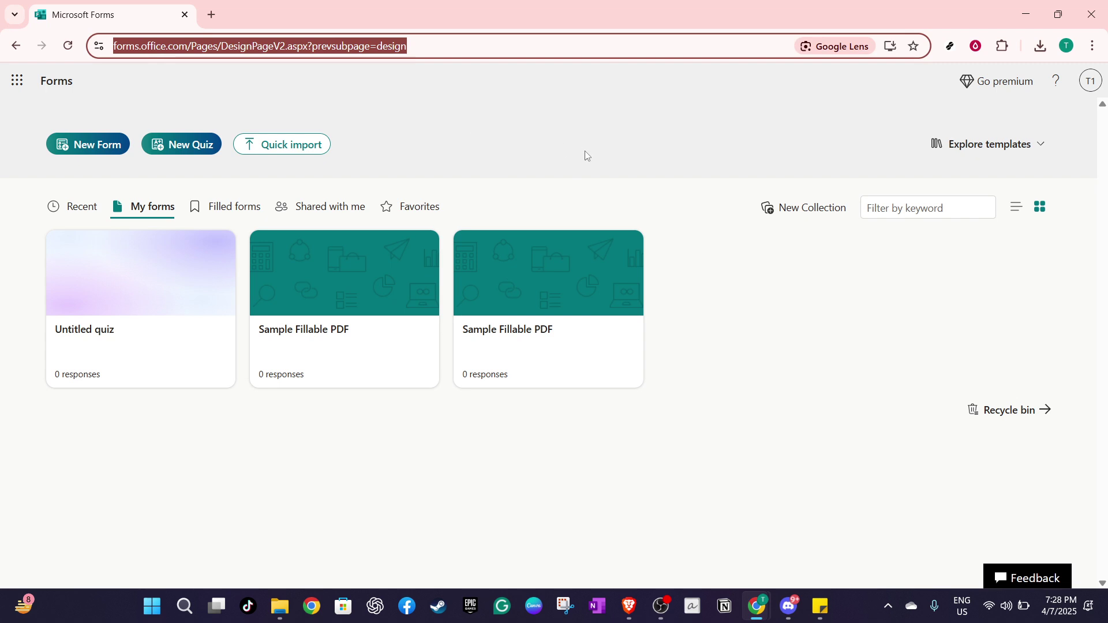
pyautogui.click(619, 158)
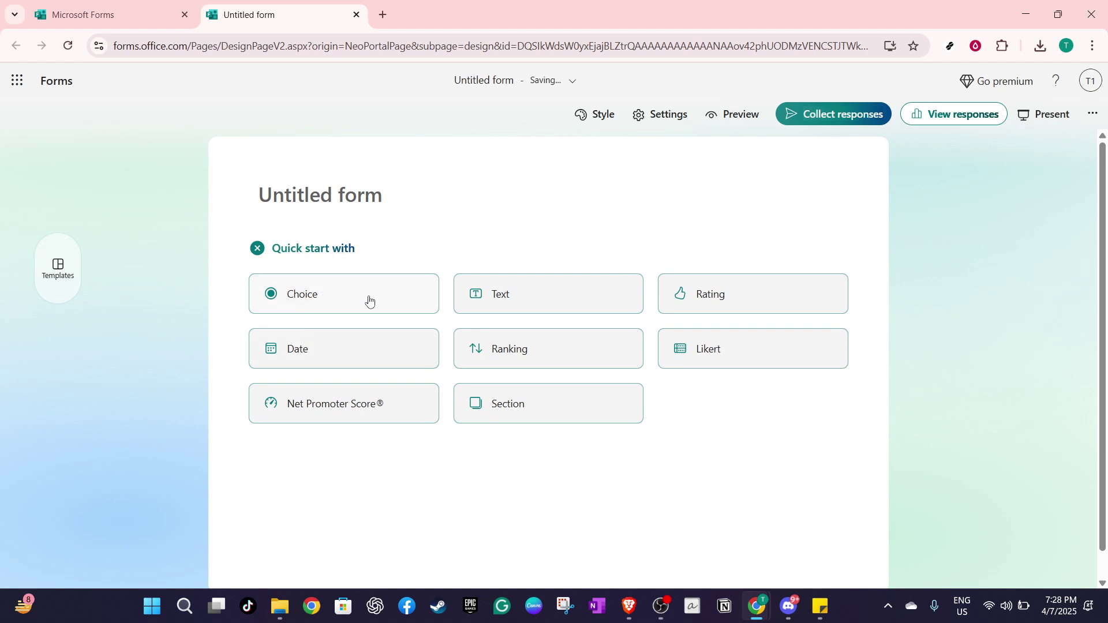
# Add a Choice question from Quick start to the form
pyautogui.click(338, 299)
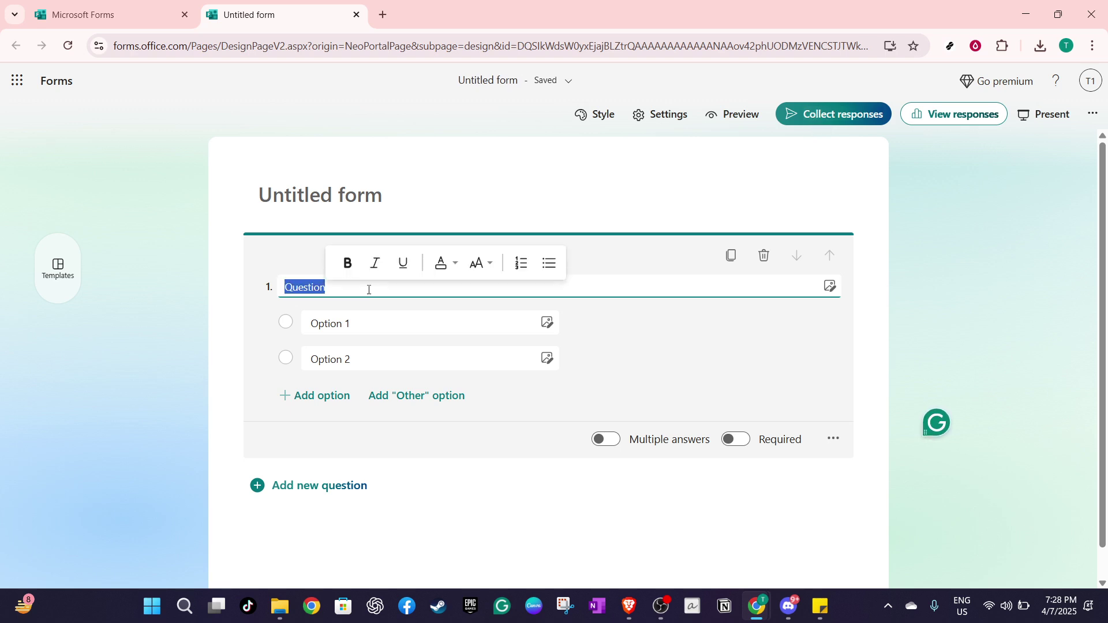
pyautogui.write('Tes')
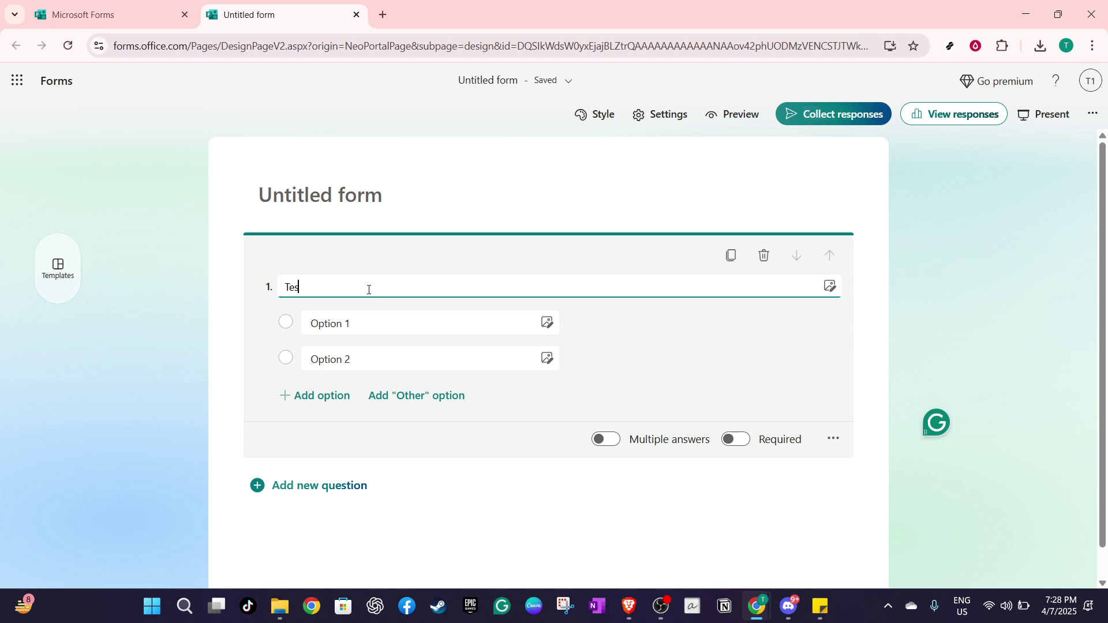
pyautogui.write('tQuest')
pyautogui.write('ion H')
pyautogui.write('here')
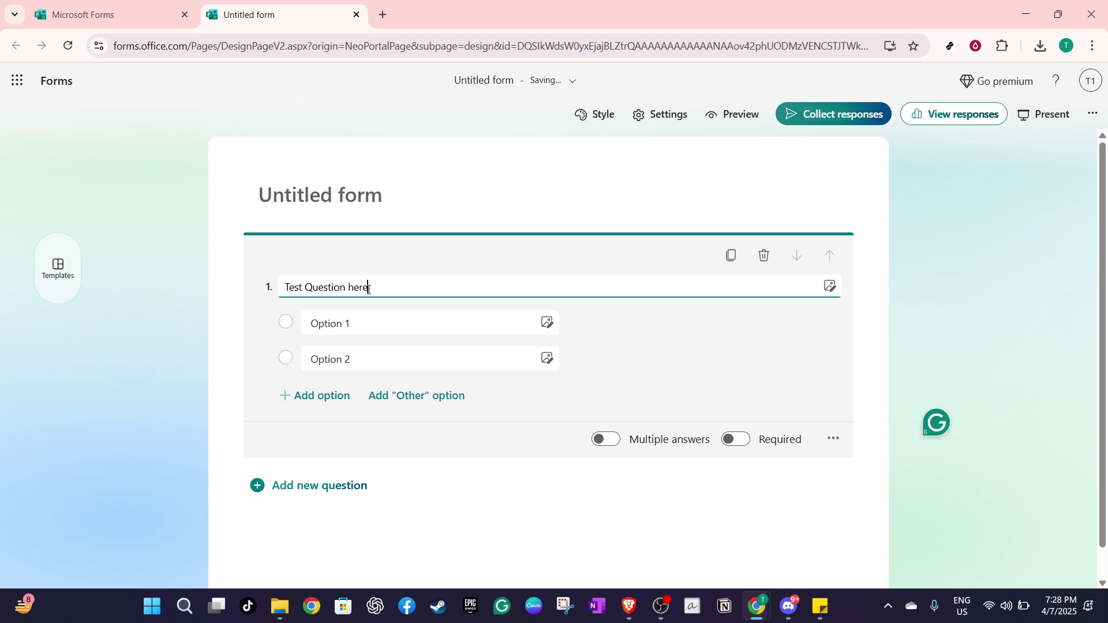
# Rename Option 1 to 'Choice 1 here' and move on to Option 2
pyautogui.click(373, 327)
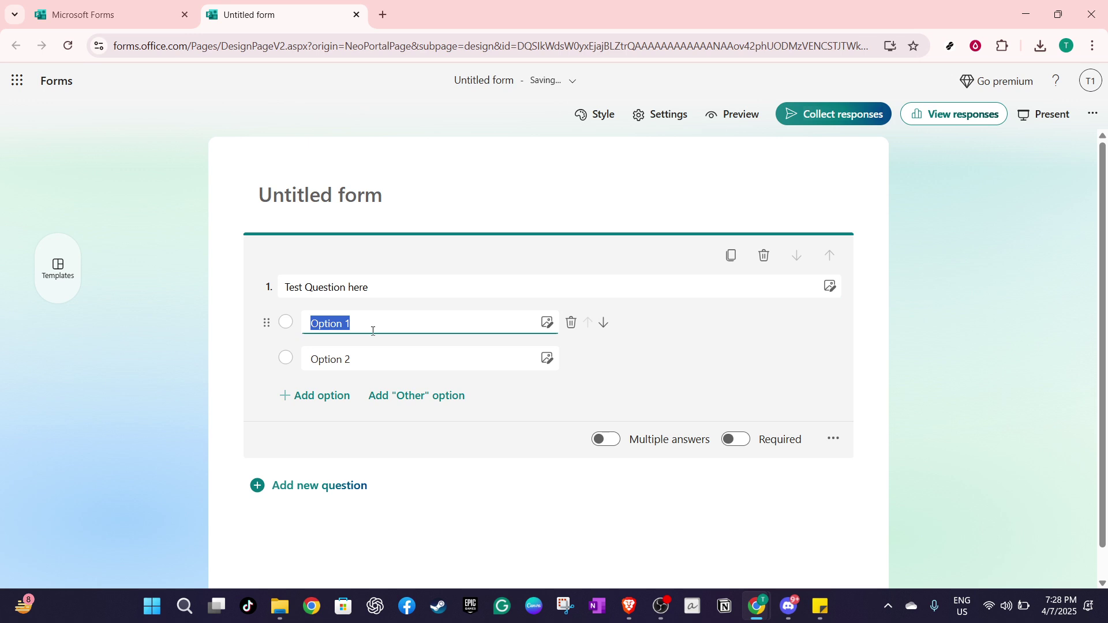
pyautogui.write('Choice')
pyautogui.write(' 1 ')
pyautogui.write('here')
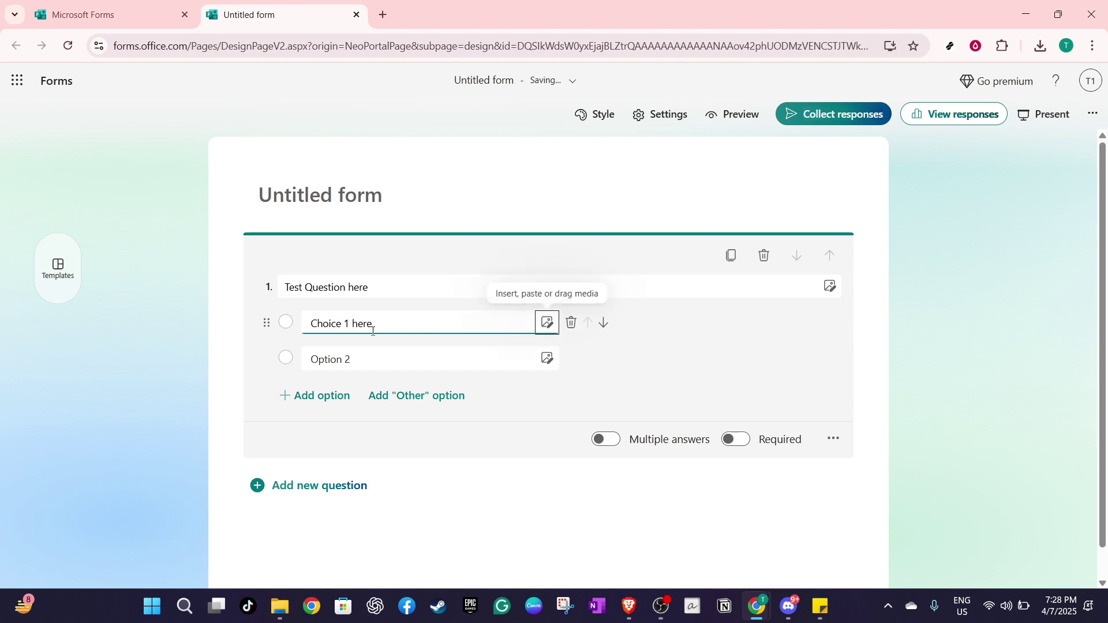
pyautogui.press('Tab')
pyautogui.press('Tab')
pyautogui.press('Tab')
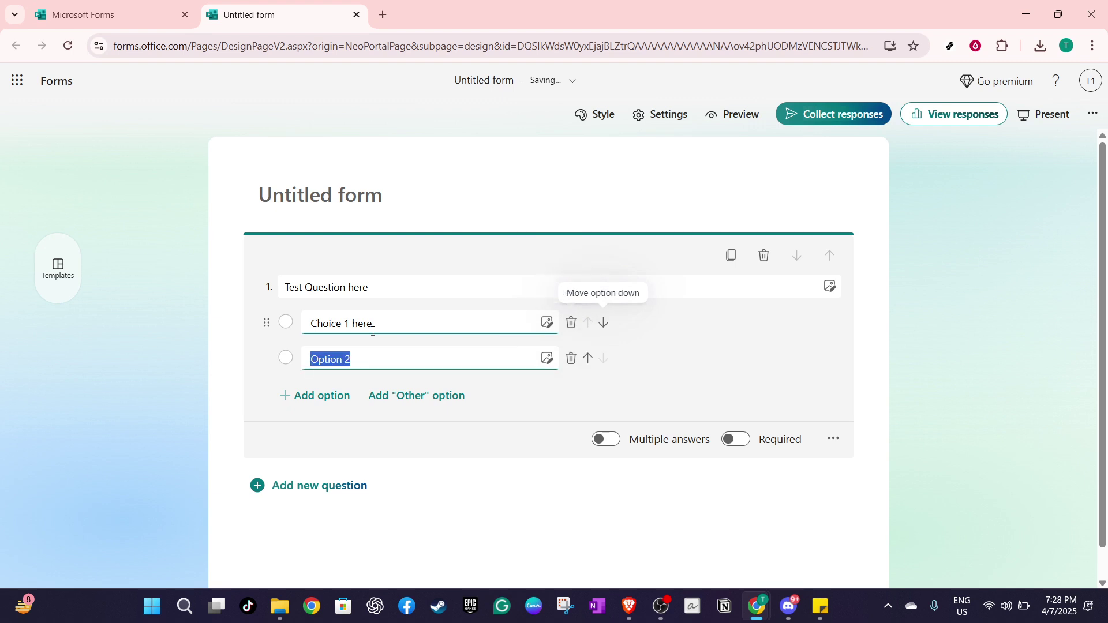
pyautogui.write('Choice ')
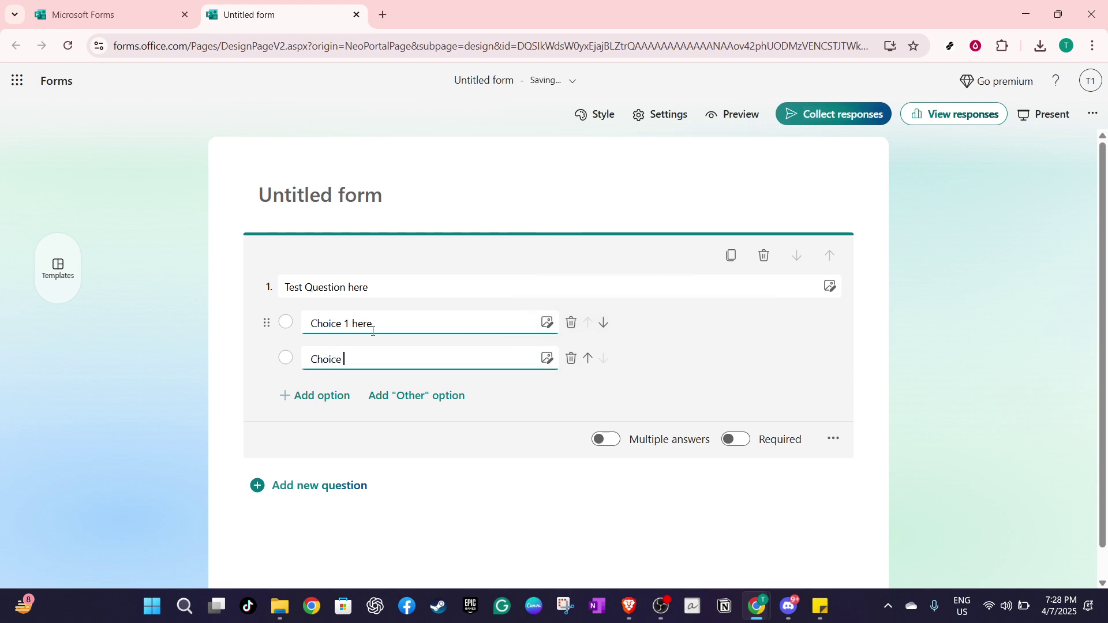
pyautogui.write('2 here')
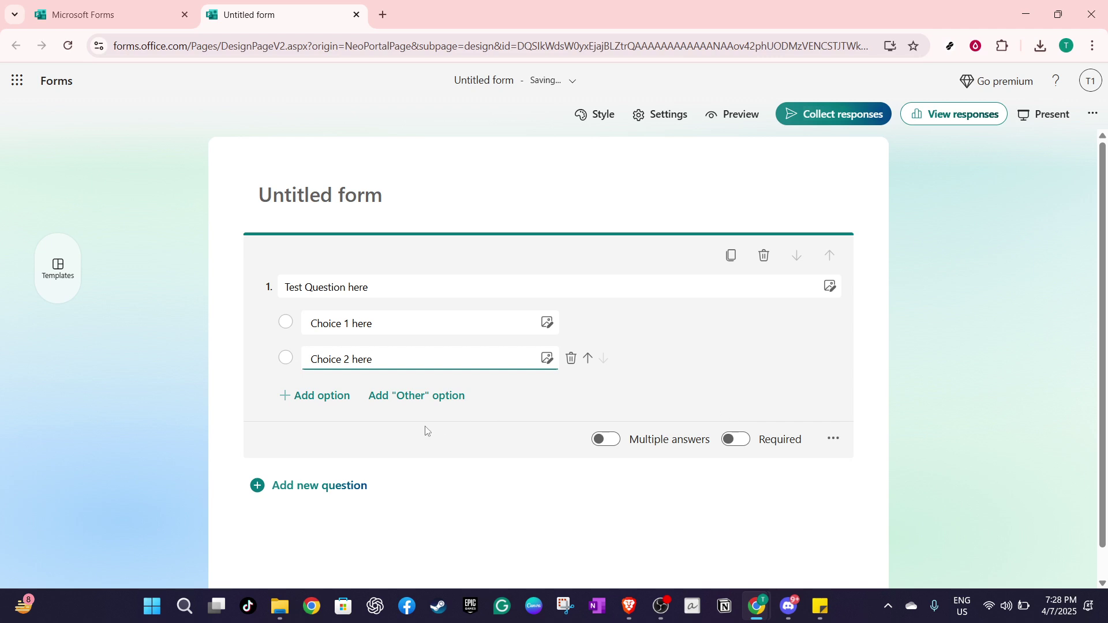
# Add a third answer option to the question
pyautogui.click(301, 399)
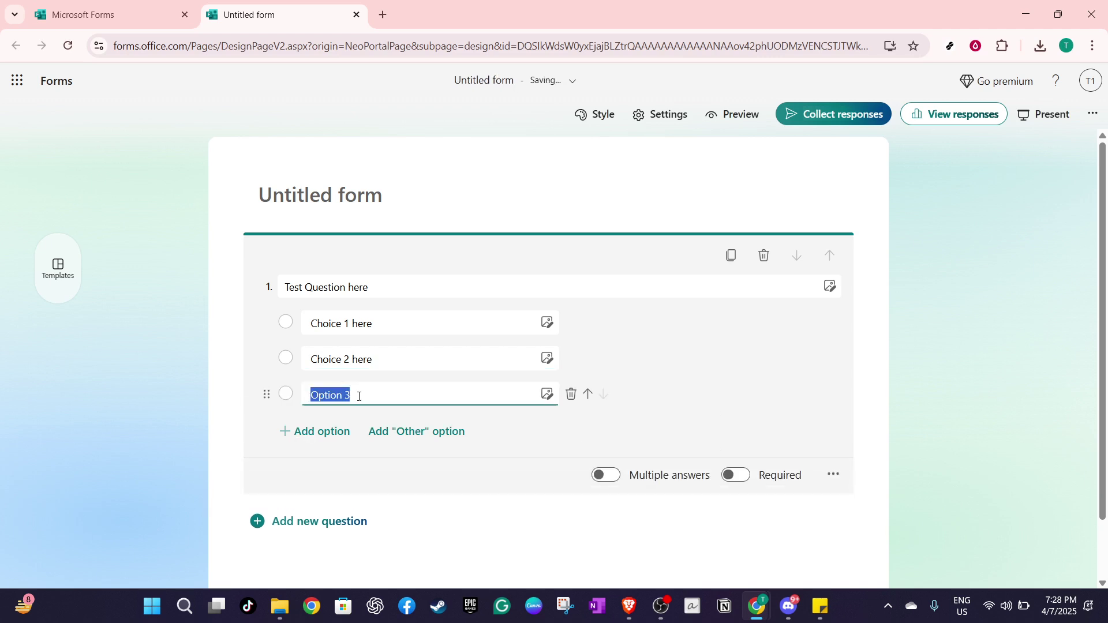
pyautogui.write('Cho')
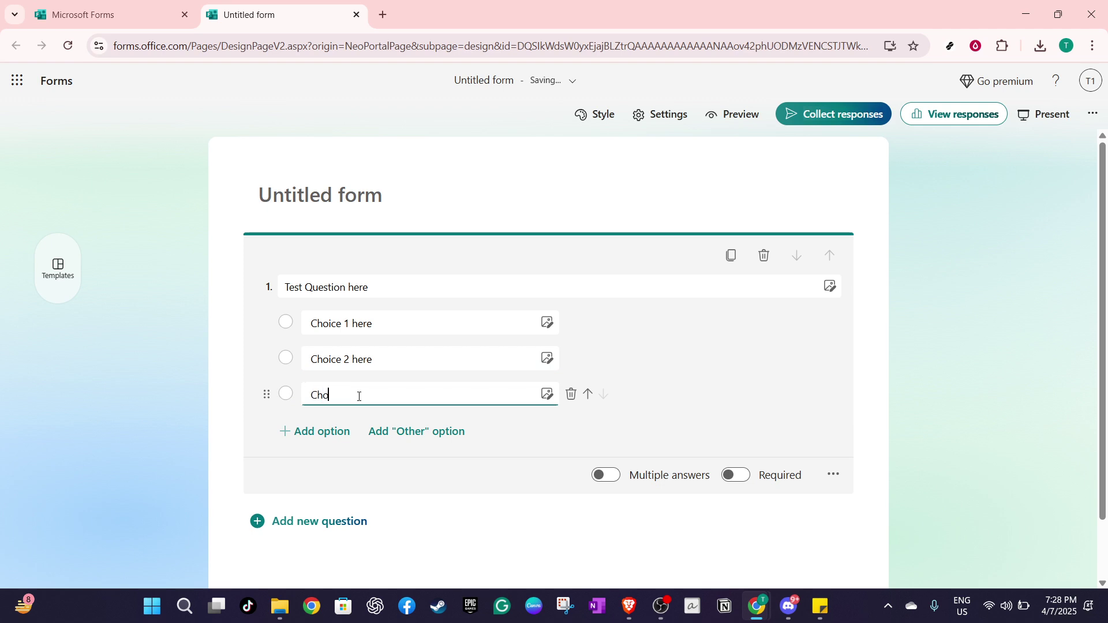
pyautogui.write('ice 3')
pyautogui.write(' here')
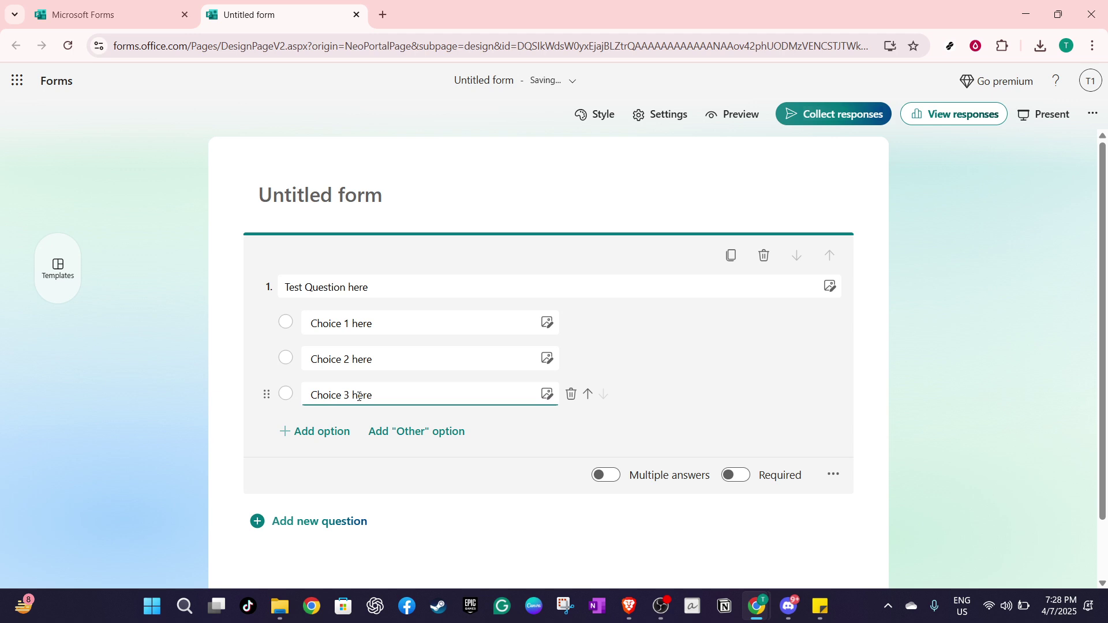
pyautogui.click(408, 431)
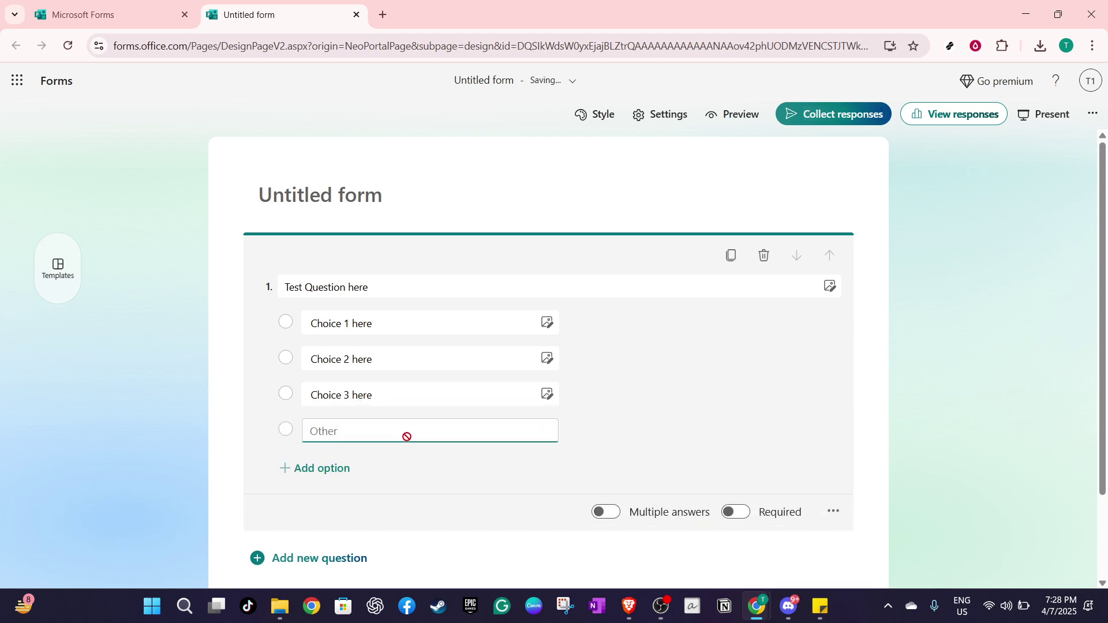
pyautogui.click(408, 435)
pyautogui.click(327, 432)
pyautogui.click(643, 426)
pyautogui.scroll(-2, 652, 490)
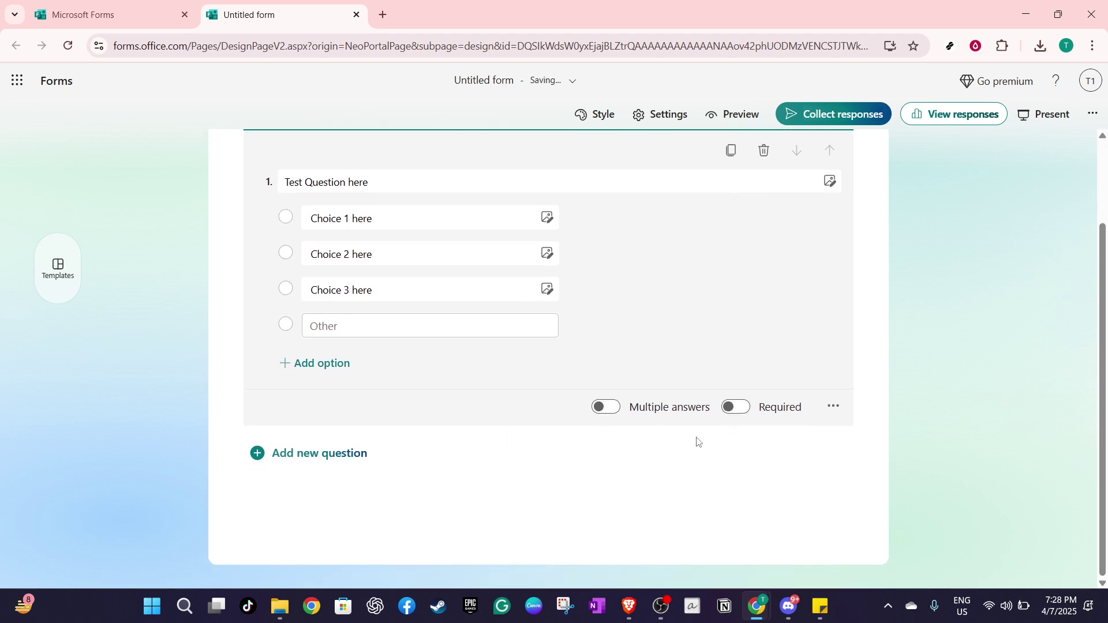
# Turn on Multiple answers for the choice question
pyautogui.click(610, 415)
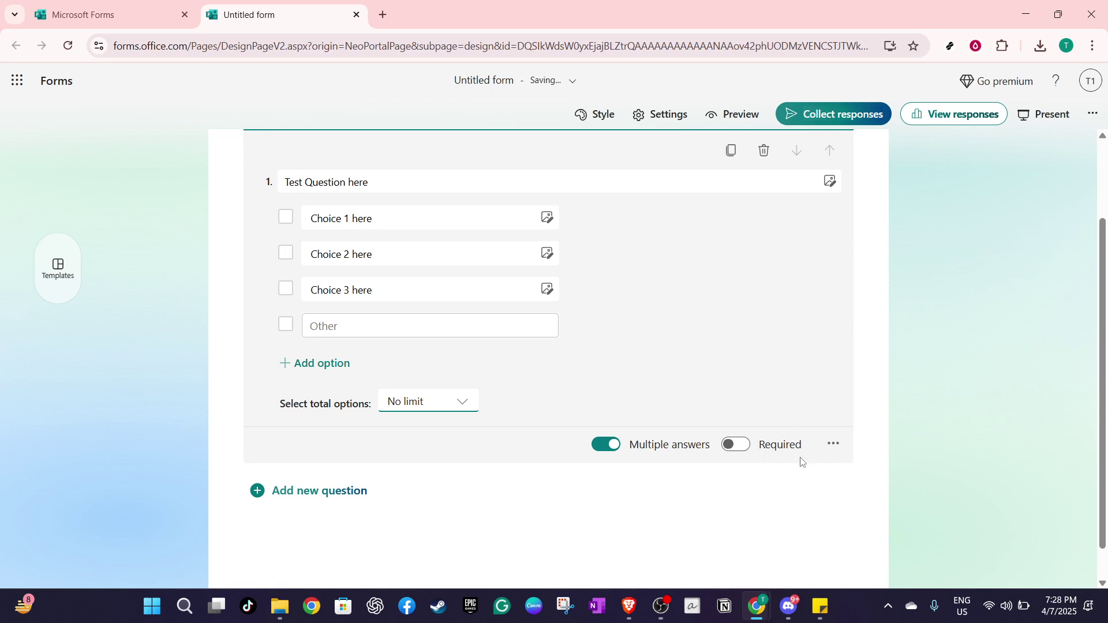
pyautogui.click(736, 445)
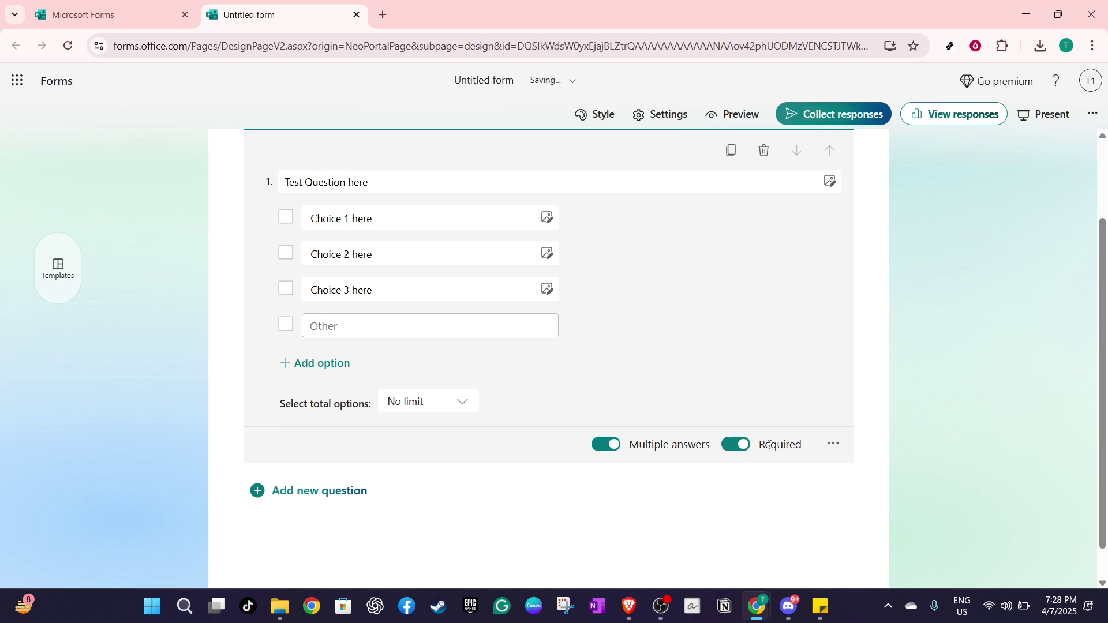